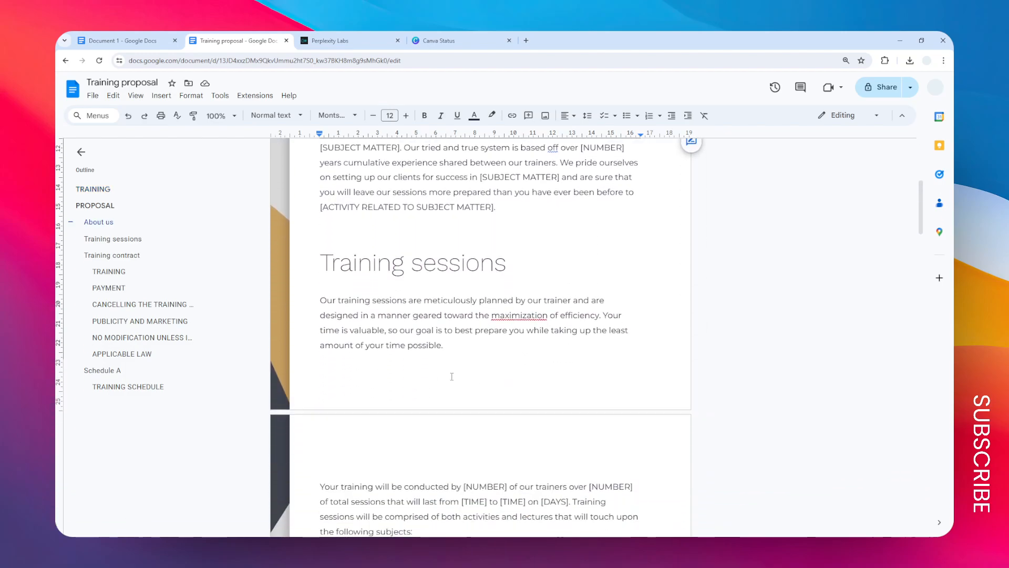
Step: Enter "Content" as the footer text on the Training sessions page and check the footer on the following pages
{"action": "scroll", "coordinate": [496, 326], "scroll_direction": "down", "scroll_amount": 1}
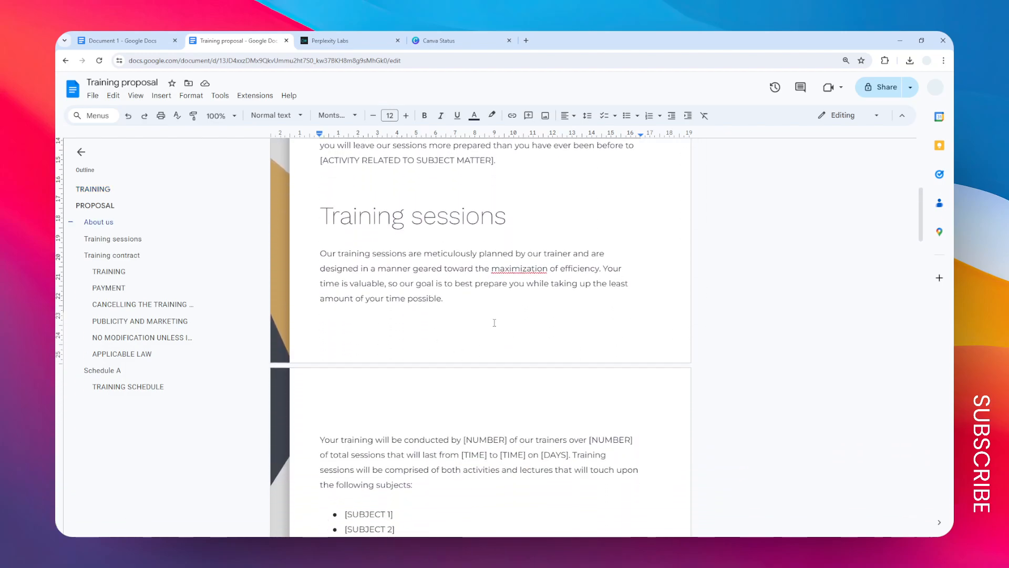
{"action": "double_click", "coordinate": [499, 337]}
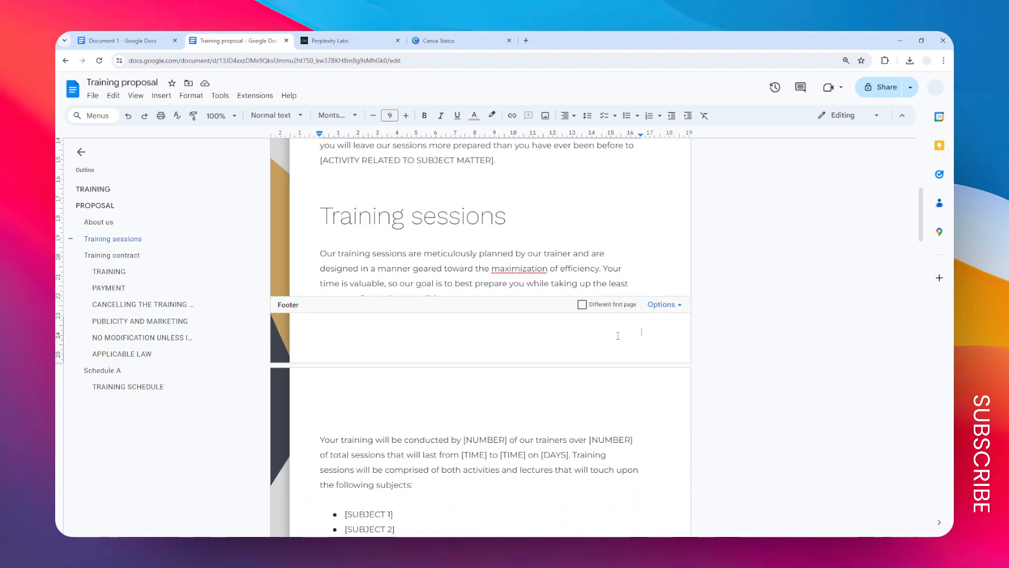
{"action": "type", "text": "Comapny"}
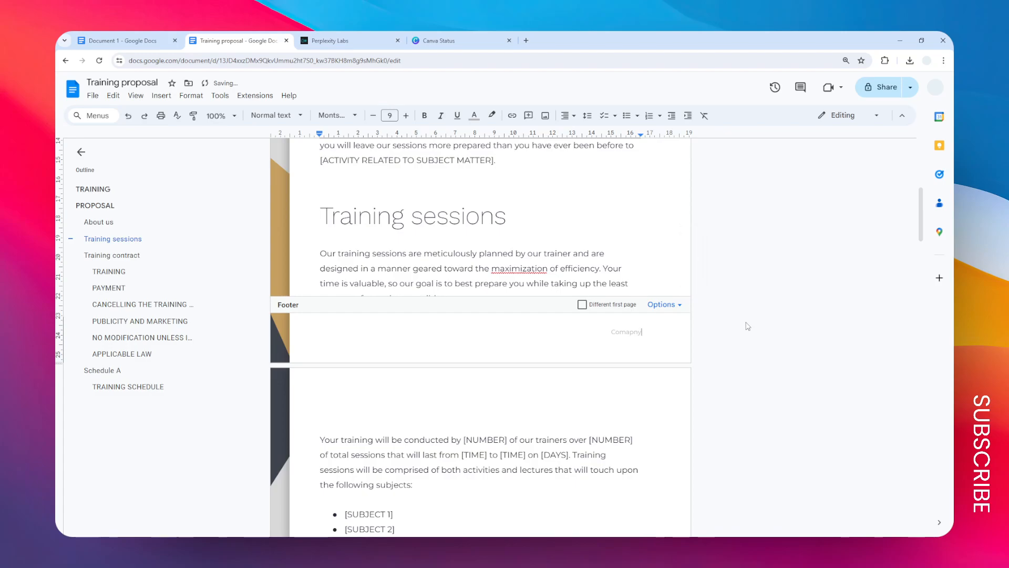
{"action": "key", "text": "ctrl+a"}
{"action": "type", "text": "Content"}
{"action": "left_click", "coordinate": [673, 315]}
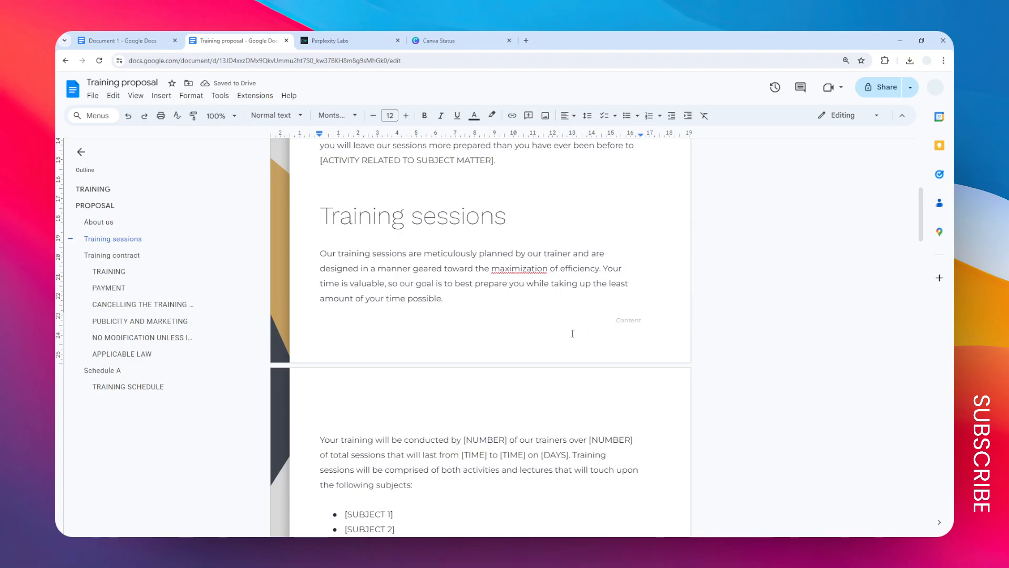
{"action": "scroll", "coordinate": [579, 332], "scroll_direction": "down", "scroll_amount": 9}
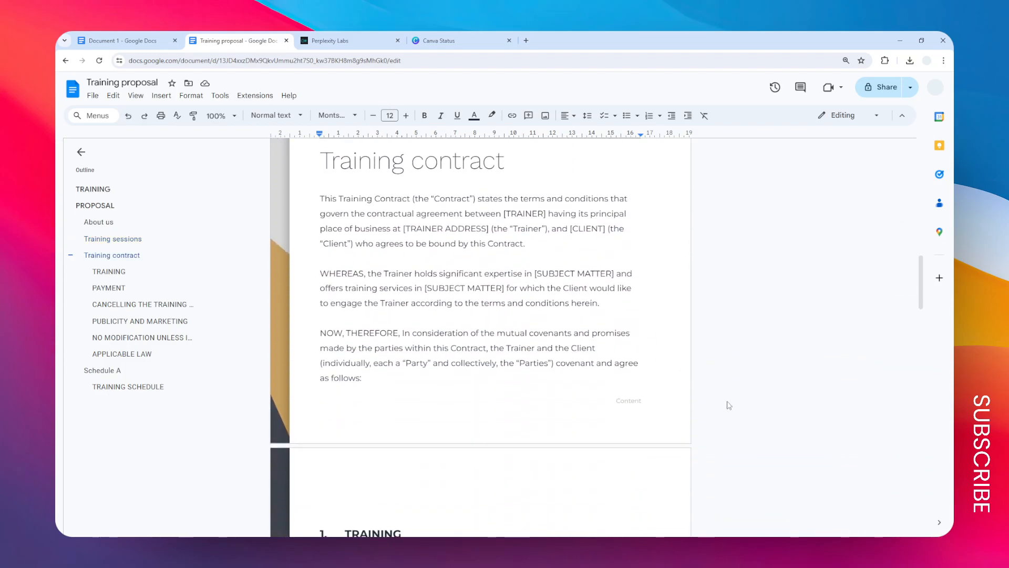
{"action": "scroll", "coordinate": [600, 309], "scroll_direction": "down", "scroll_amount": 2}
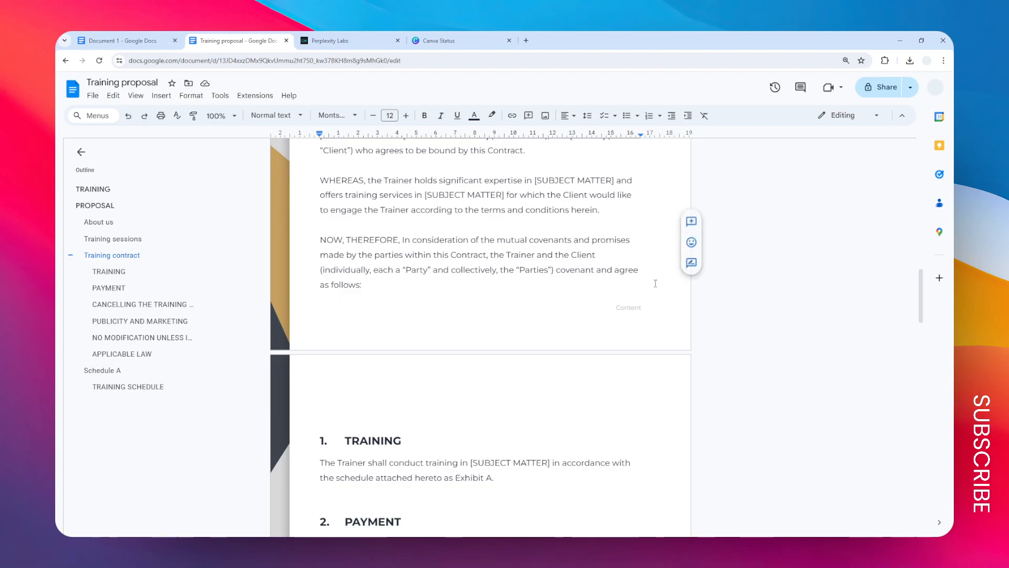
{"action": "scroll", "coordinate": [620, 297], "scroll_direction": "down", "scroll_amount": 7}
{"action": "scroll", "coordinate": [638, 311], "scroll_direction": "up", "scroll_amount": 10}
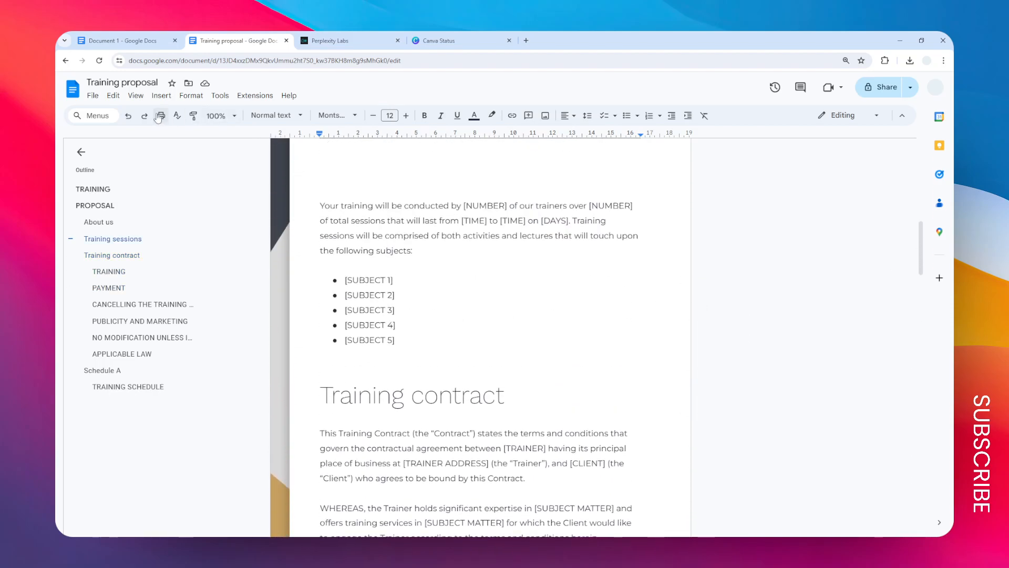
Step: Undo the footer text entry, clear the remaining text from the footer and leave footer editing
{"action": "left_click", "coordinate": [129, 116]}
{"action": "key", "text": "ctrl+z"}
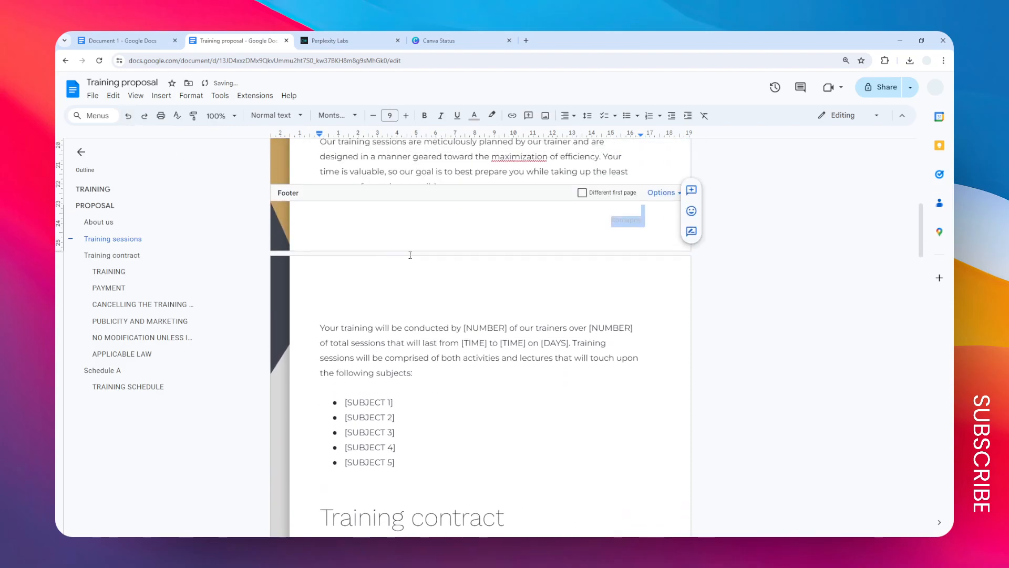
{"action": "left_click_drag", "start_coordinate": [651, 221], "coordinate": [610, 221]}
{"action": "key", "text": "BackSpace"}
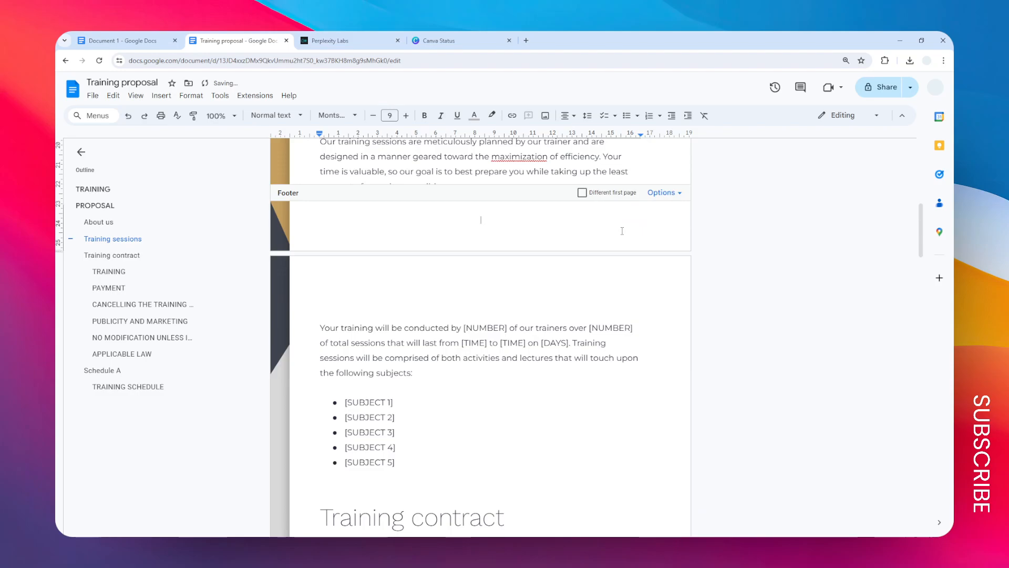
{"action": "left_click", "coordinate": [728, 183]}
Step: Start a new drawing in the blank line below the closing paragraph of the APPLICABLE LAW section
{"action": "scroll", "coordinate": [605, 278], "scroll_direction": "up", "scroll_amount": 3}
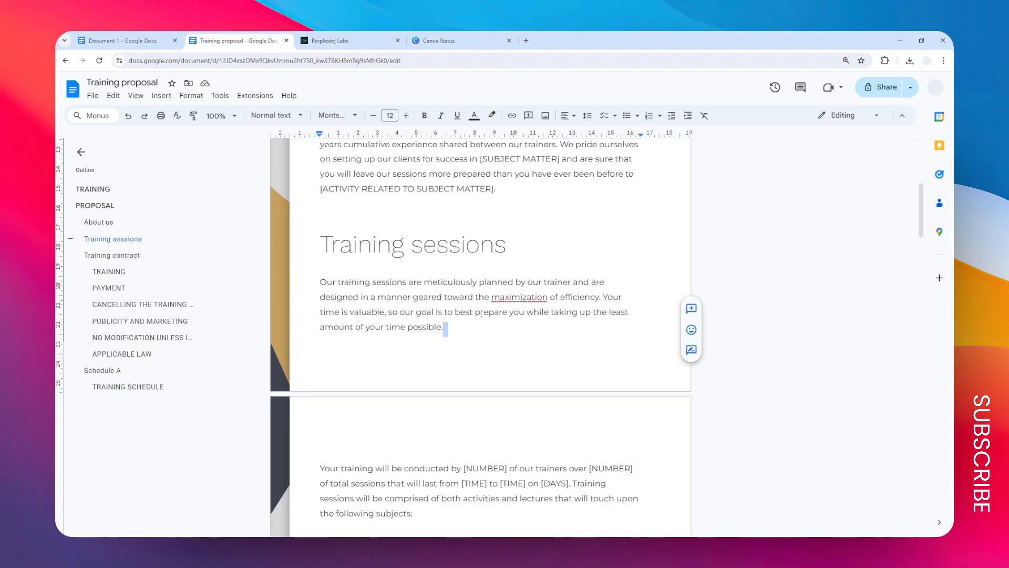
{"action": "scroll", "coordinate": [480, 284], "scroll_direction": "up", "scroll_amount": 3}
{"action": "scroll", "coordinate": [482, 257], "scroll_direction": "down", "scroll_amount": 10}
{"action": "left_click_drag", "start_coordinate": [921, 271], "coordinate": [949, 428]}
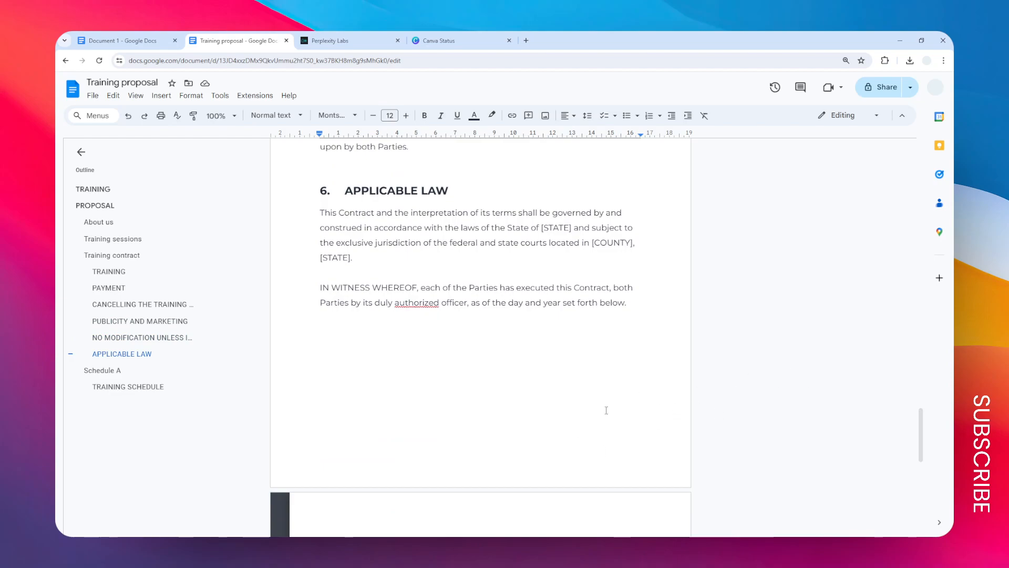
{"action": "scroll", "coordinate": [626, 415], "scroll_direction": "up", "scroll_amount": 3}
{"action": "scroll", "coordinate": [626, 388], "scroll_direction": "down", "scroll_amount": 2}
{"action": "left_click", "coordinate": [622, 370]}
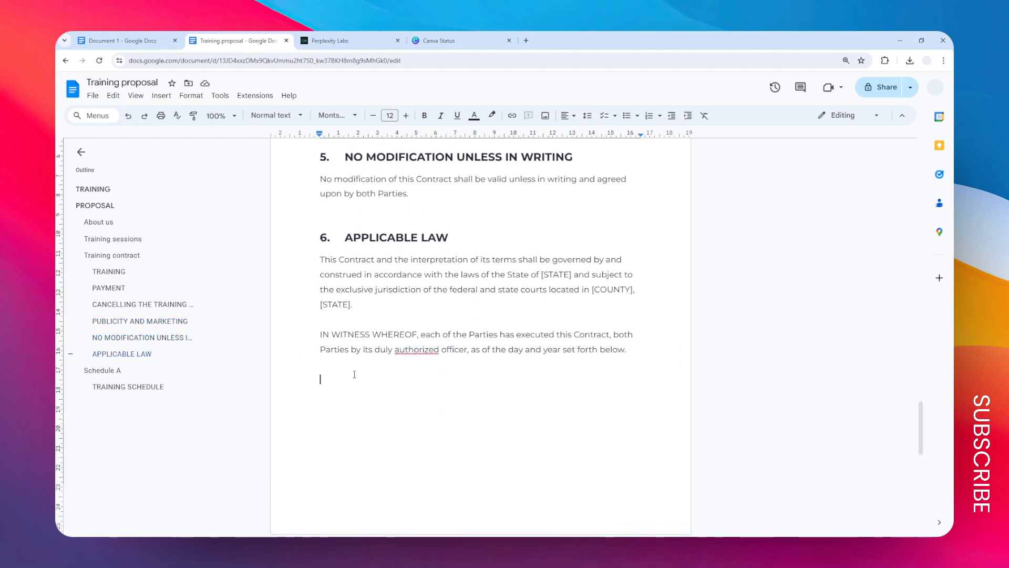
{"action": "left_click", "coordinate": [162, 95]}
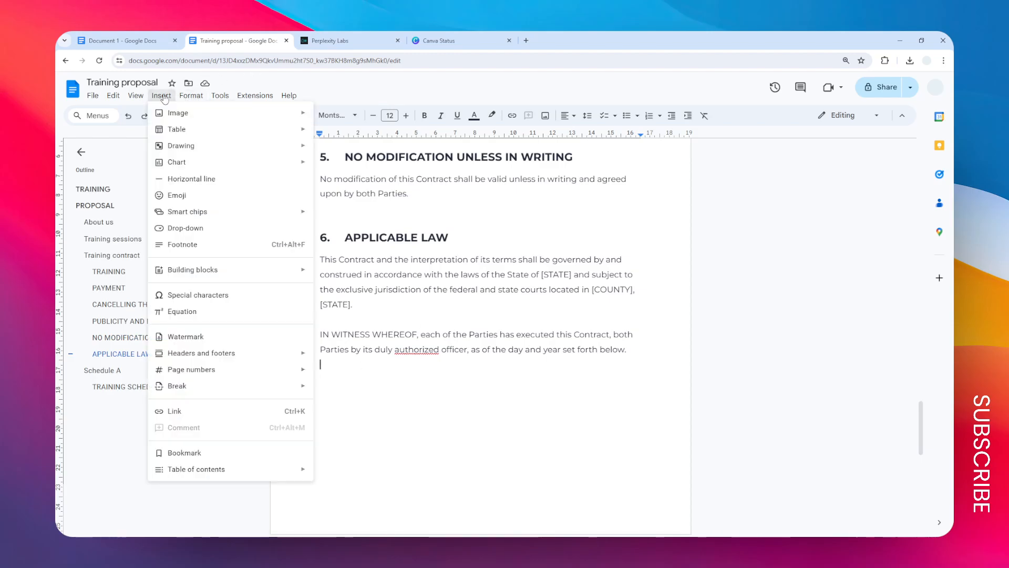
{"action": "mouse_move", "coordinate": [203, 144]}
{"action": "left_click", "coordinate": [444, 154]}
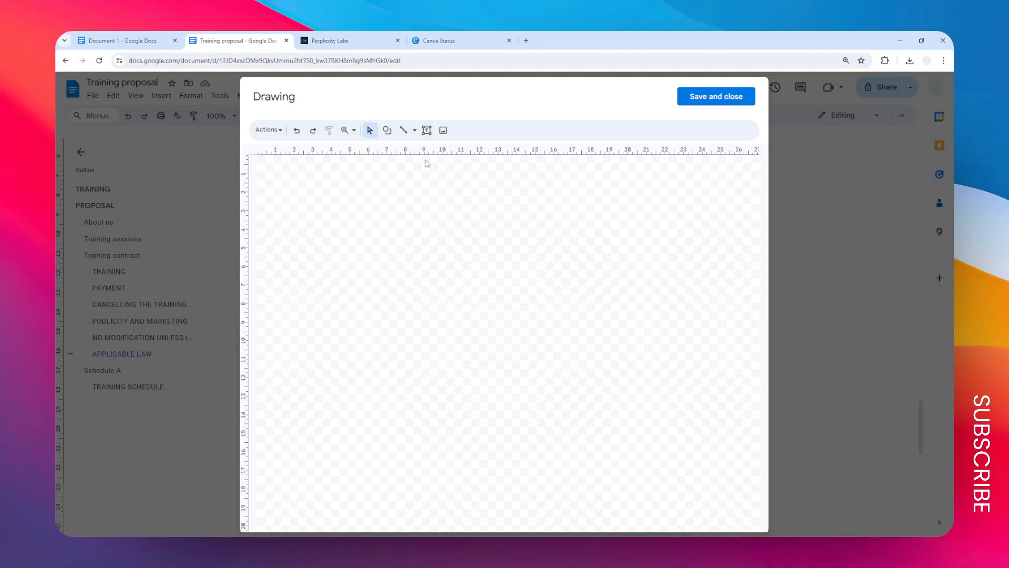
Step: Add a text box reading "Company Name" to the drawing and set its font size to 20
{"action": "left_click", "coordinate": [427, 132]}
{"action": "left_click_drag", "start_coordinate": [357, 190], "coordinate": [509, 227]}
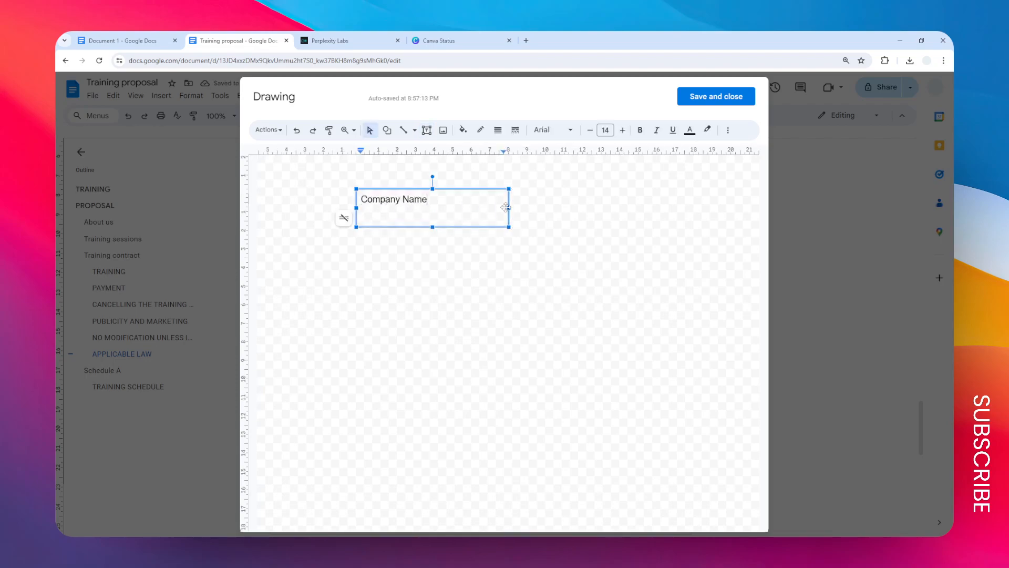
{"action": "key", "text": "ctrl+a"}
{"action": "left_click", "coordinate": [623, 130]}
{"action": "left_click", "coordinate": [622, 130]}
{"action": "left_click", "coordinate": [622, 130]}
{"action": "left_click", "coordinate": [622, 130]}
{"action": "left_click", "coordinate": [623, 130]}
{"action": "left_click", "coordinate": [623, 129]}
{"action": "left_click", "coordinate": [535, 232]}
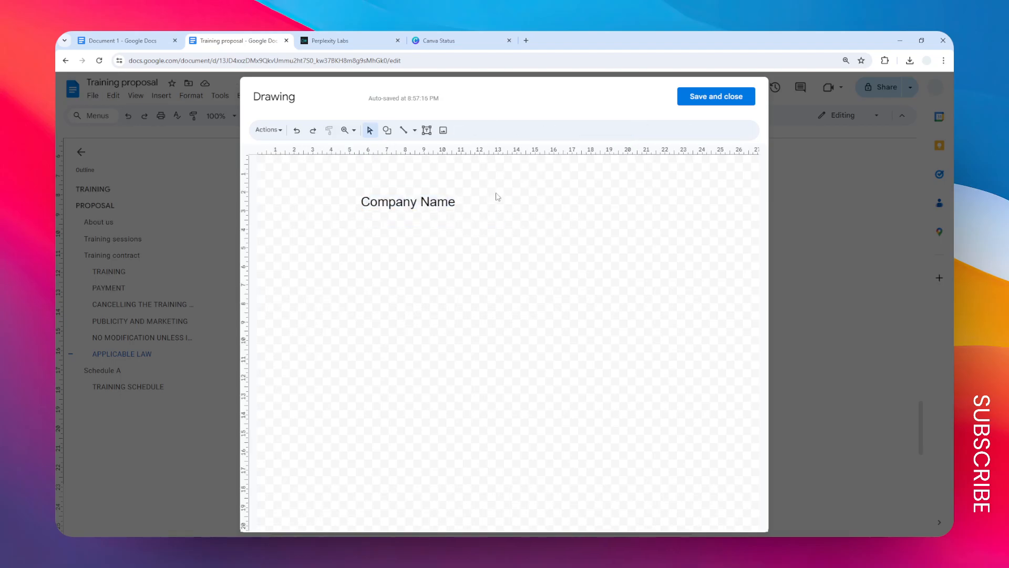
Step: Search Google Images for "Tesla" and insert the red T logo into the drawing
{"action": "left_click", "coordinate": [443, 130]}
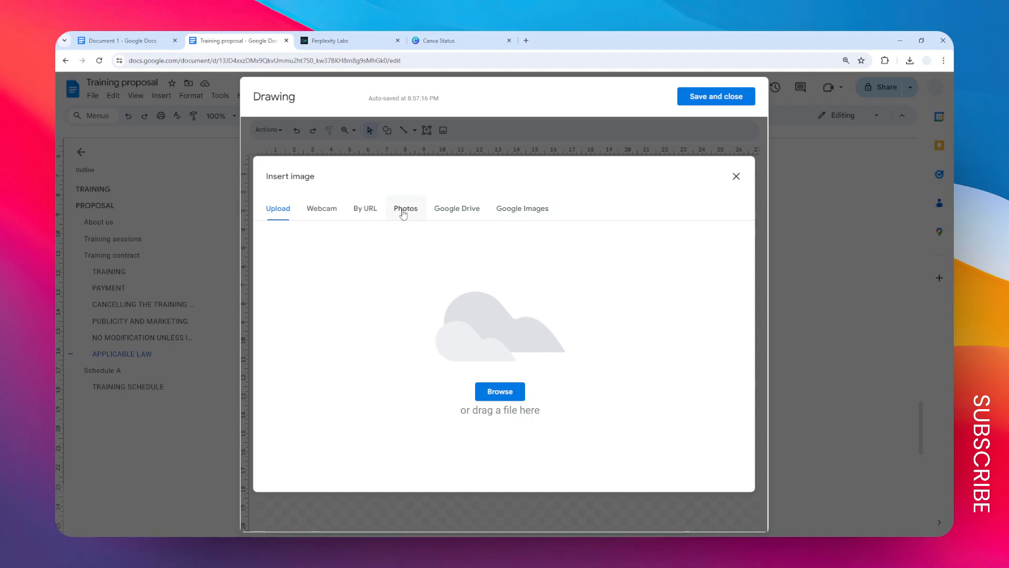
{"action": "left_click", "coordinate": [508, 213]}
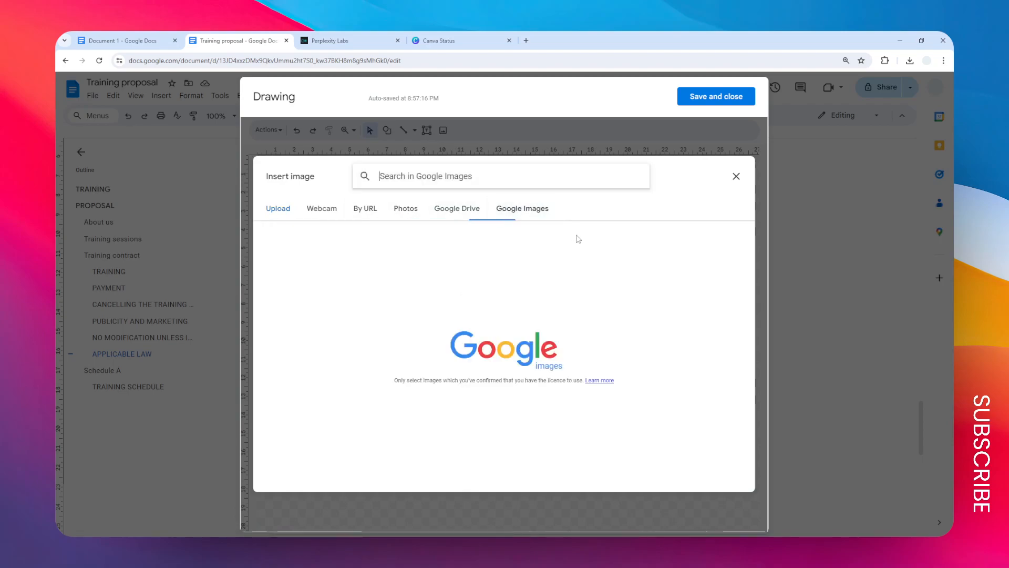
{"action": "type", "text": "Tesla"}
{"action": "key", "text": "Return"}
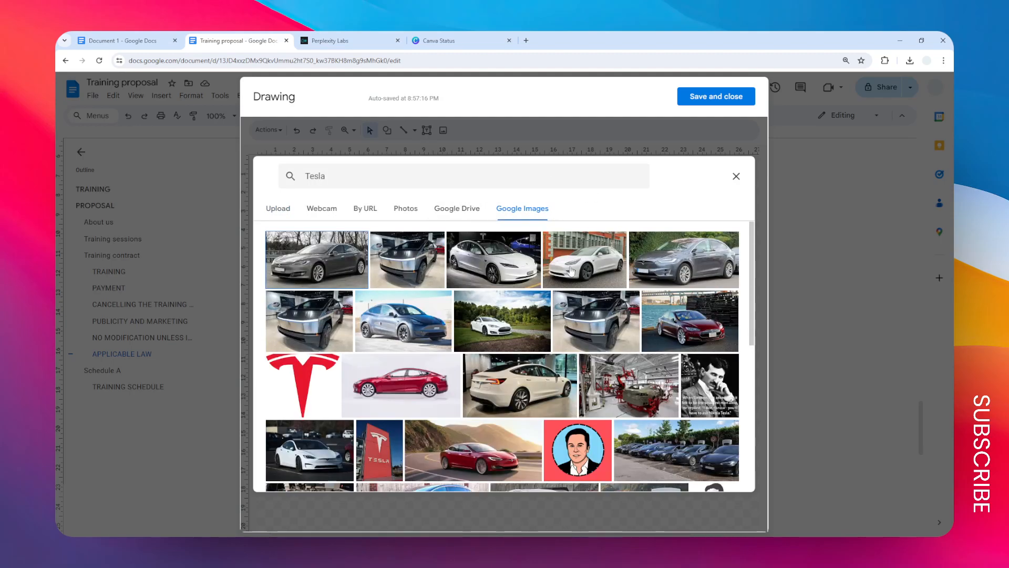
{"action": "left_click", "coordinate": [308, 381]}
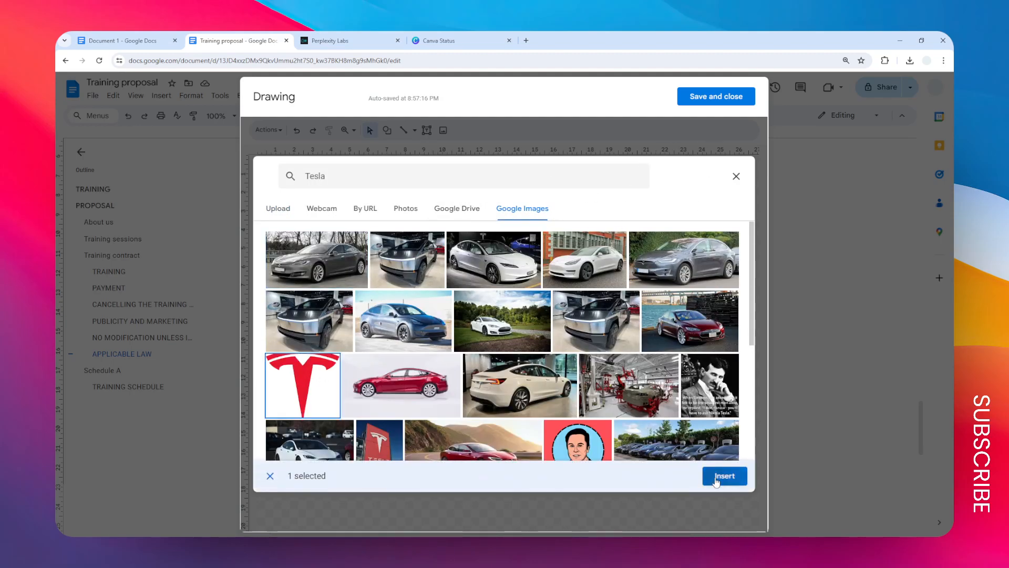
{"action": "left_click", "coordinate": [726, 478]}
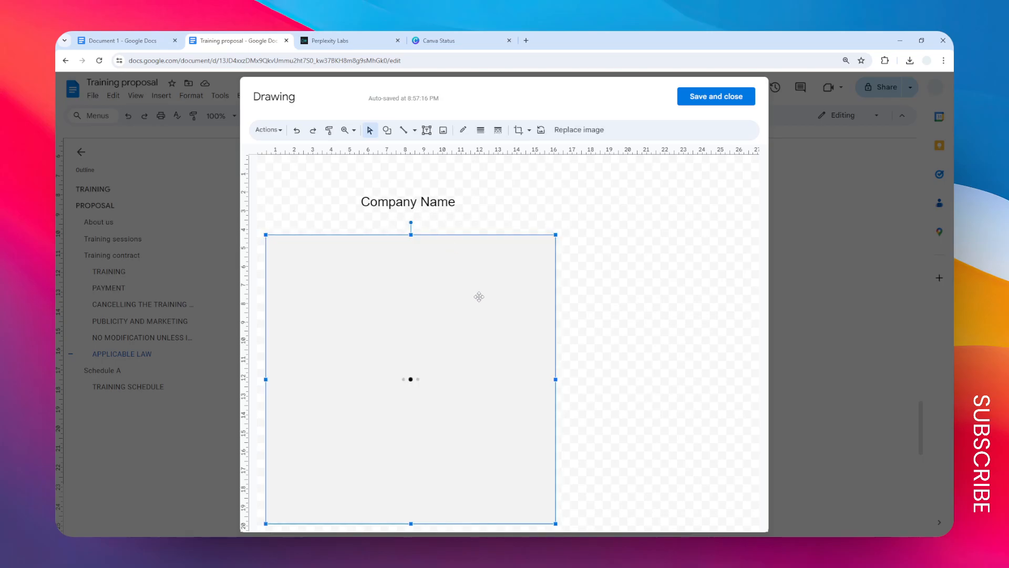
Step: Shrink the logo, place it beside the "Company Name" text in the canvas corner, and save the drawing into the document
{"action": "mouse_move", "coordinate": [556, 523]}
{"action": "left_mouse_down"}
{"action": "mouse_move", "coordinate": [410, 412]}
{"action": "mouse_move", "coordinate": [331, 300]}
{"action": "mouse_move", "coordinate": [304, 226]}
{"action": "mouse_move", "coordinate": [310, 199]}
{"action": "mouse_move", "coordinate": [291, 199]}
{"action": "left_mouse_up"}
{"action": "left_click", "coordinate": [457, 241]}
{"action": "left_click", "coordinate": [458, 213]}
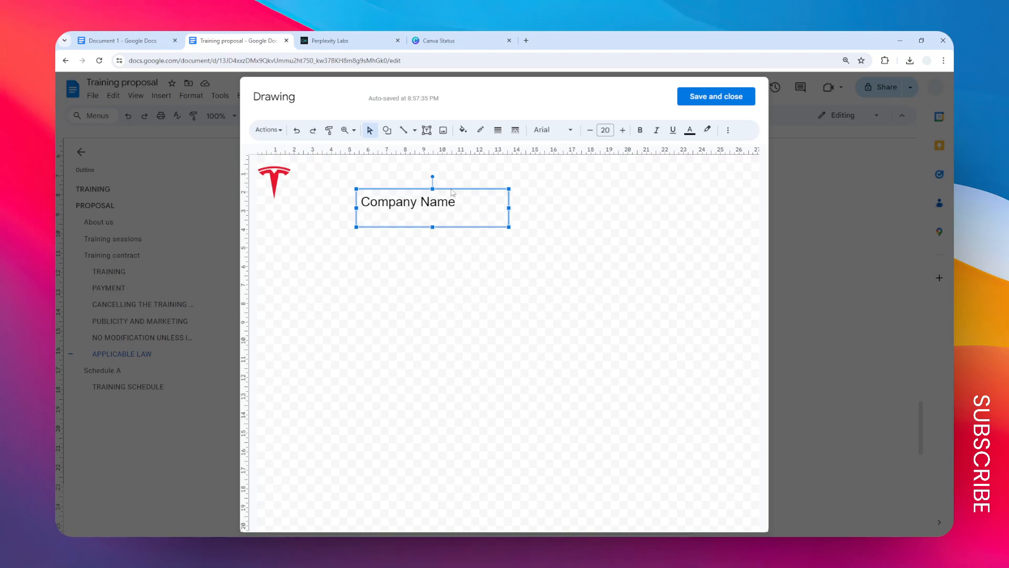
{"action": "left_click", "coordinate": [445, 186]}
{"action": "left_click_drag", "start_coordinate": [530, 278], "coordinate": [335, 165]}
{"action": "left_click_drag", "start_coordinate": [464, 228], "coordinate": [409, 209]}
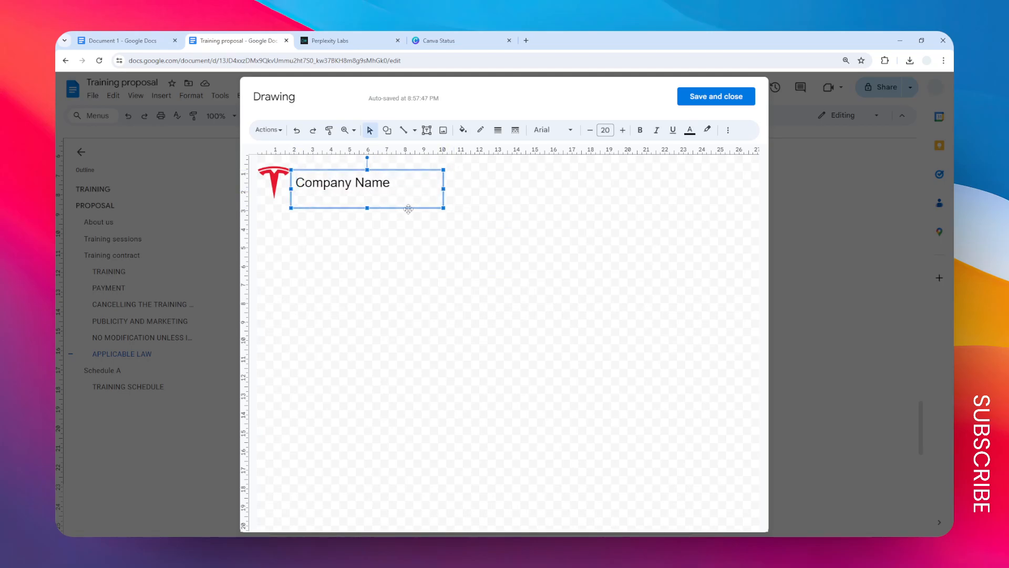
{"action": "left_click", "coordinate": [417, 219]}
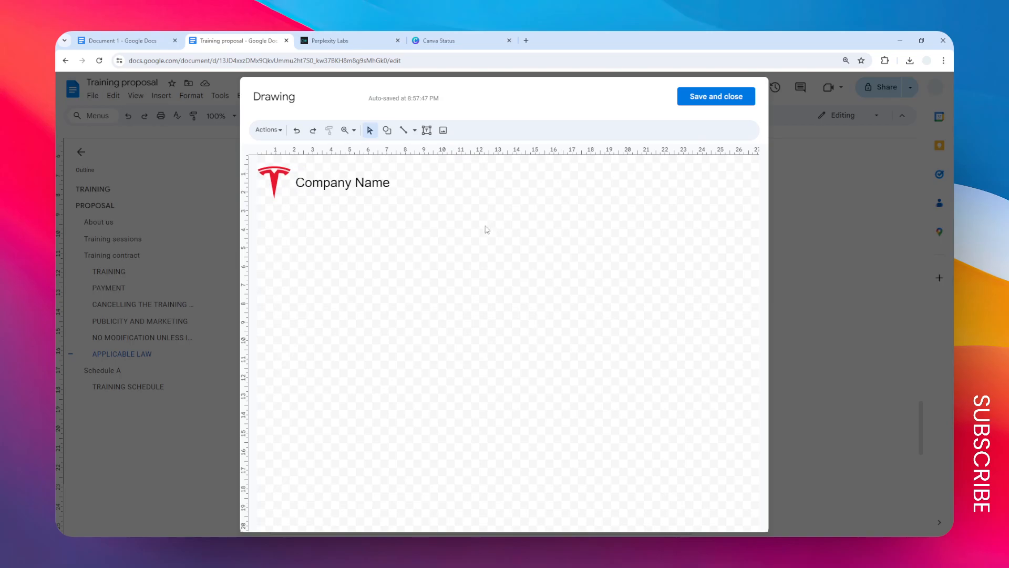
{"action": "left_click", "coordinate": [720, 98]}
Step: Set the logo drawing in front of text, move it to the page's bottom-right area and shrink it
{"action": "scroll", "coordinate": [531, 327], "scroll_direction": "down", "scroll_amount": 3}
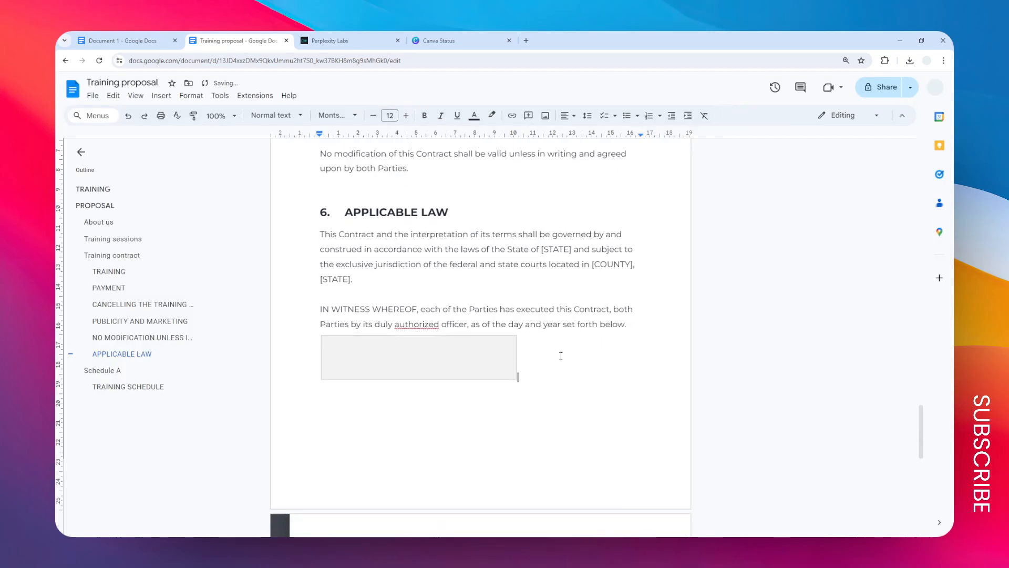
{"action": "scroll", "coordinate": [531, 328], "scroll_direction": "up", "scroll_amount": 2}
{"action": "left_click", "coordinate": [471, 337]}
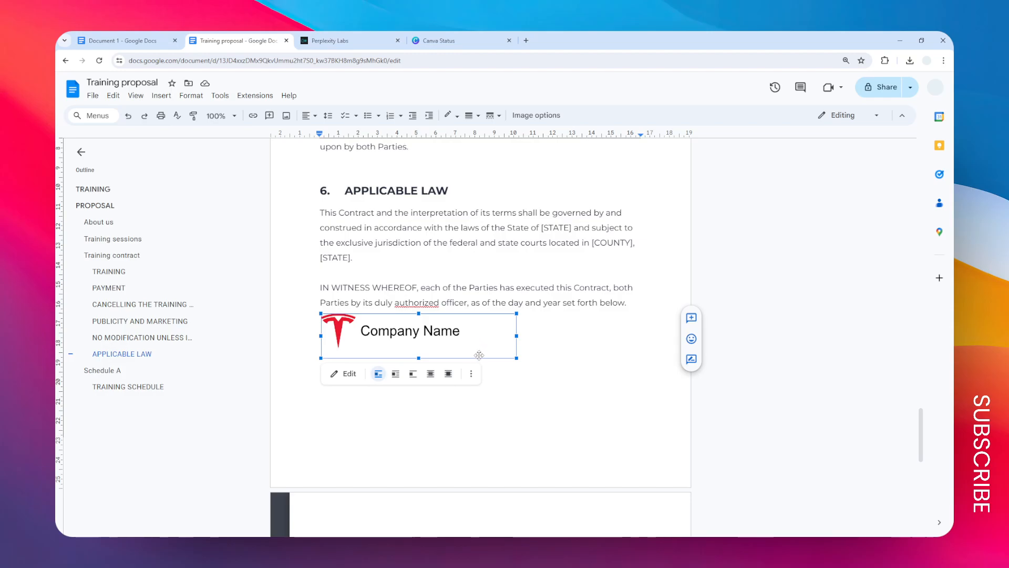
{"action": "left_click", "coordinate": [448, 374]}
{"action": "mouse_move", "coordinate": [455, 340]}
{"action": "left_mouse_down"}
{"action": "mouse_move", "coordinate": [571, 412]}
{"action": "mouse_move", "coordinate": [649, 440]}
{"action": "mouse_move", "coordinate": [662, 458]}
{"action": "left_mouse_up"}
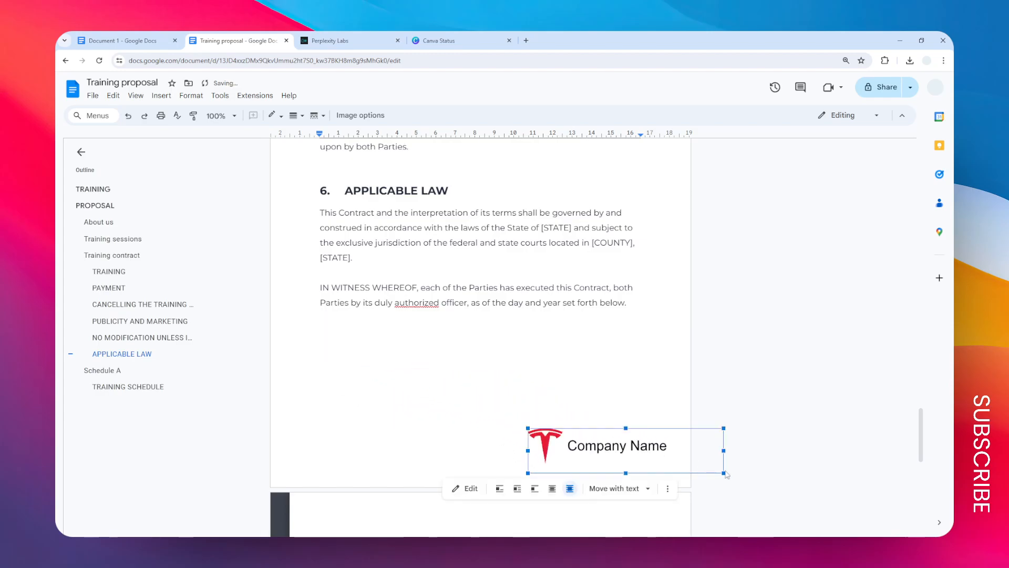
{"action": "mouse_move", "coordinate": [723, 470]}
{"action": "left_mouse_down"}
{"action": "mouse_move", "coordinate": [634, 454]}
{"action": "mouse_move", "coordinate": [652, 446]}
{"action": "mouse_move", "coordinate": [667, 467]}
{"action": "mouse_move", "coordinate": [635, 462]}
{"action": "left_mouse_up"}
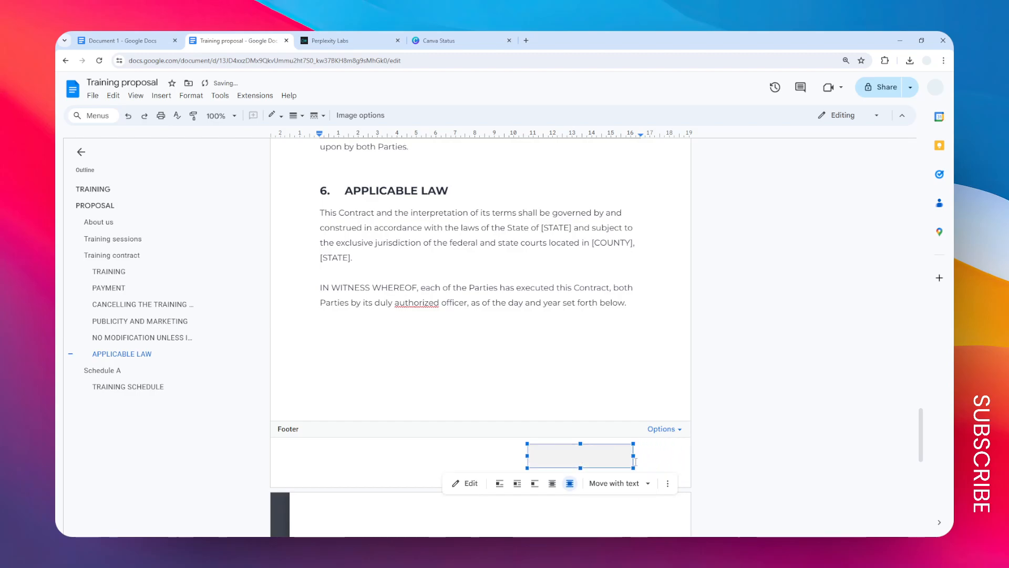
Step: Try shifting the footer logo slightly right, and undo back to the drawing's placement in the page body
{"action": "scroll", "coordinate": [720, 422], "scroll_direction": "down", "scroll_amount": 10}
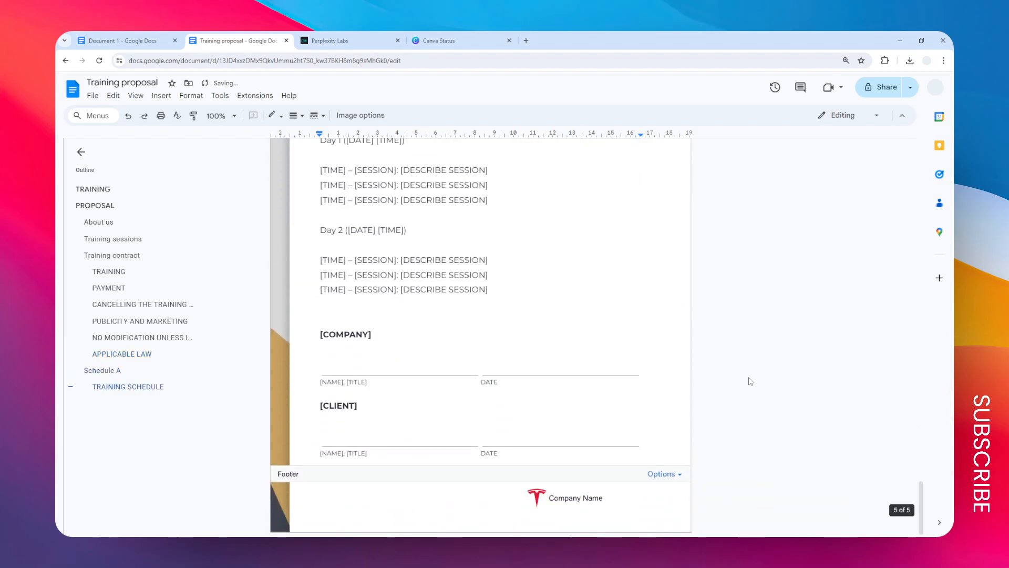
{"action": "scroll", "coordinate": [628, 428], "scroll_direction": "up", "scroll_amount": 8}
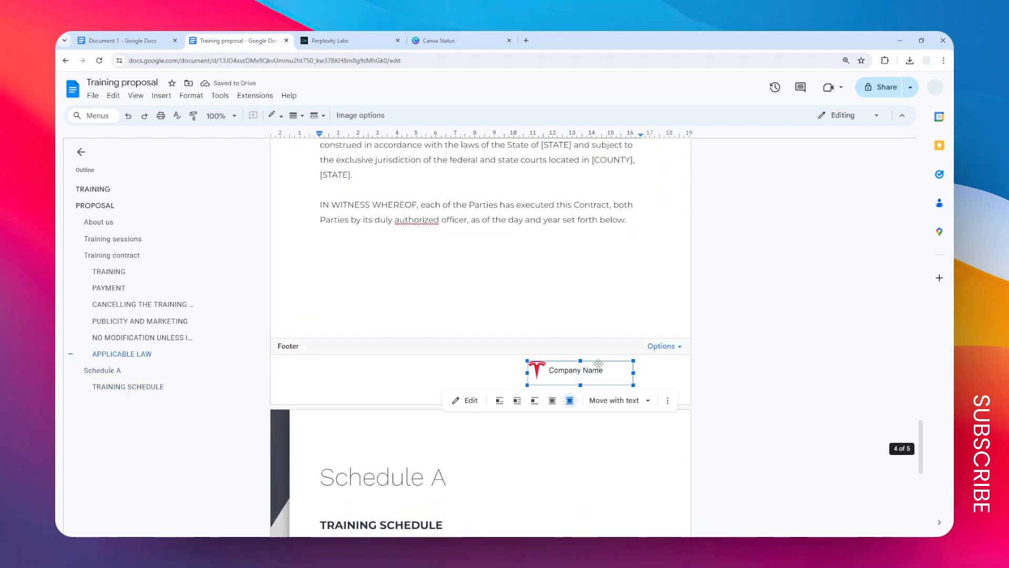
{"action": "left_click_drag", "start_coordinate": [577, 373], "coordinate": [590, 368]}
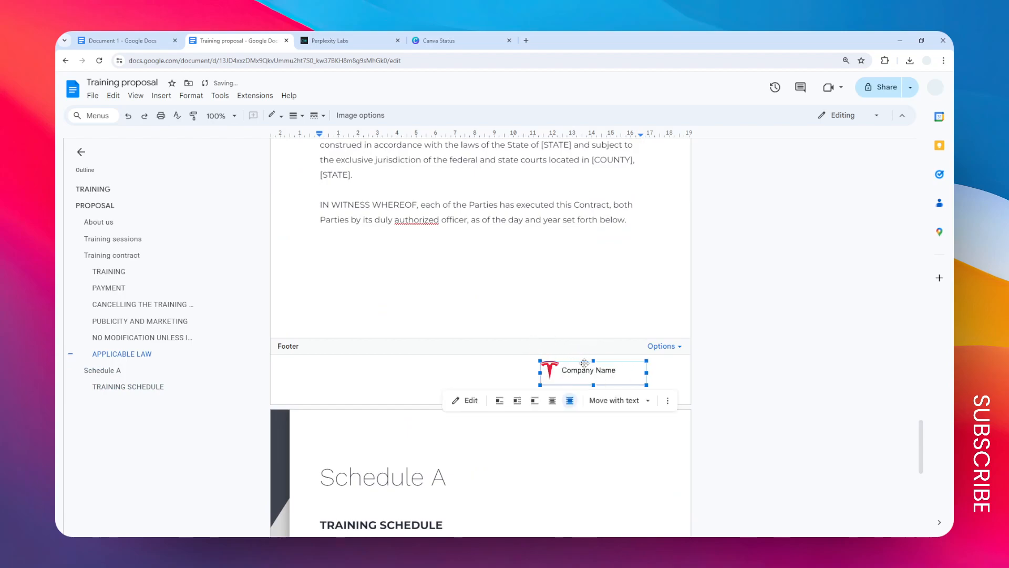
{"action": "left_click", "coordinate": [128, 116]}
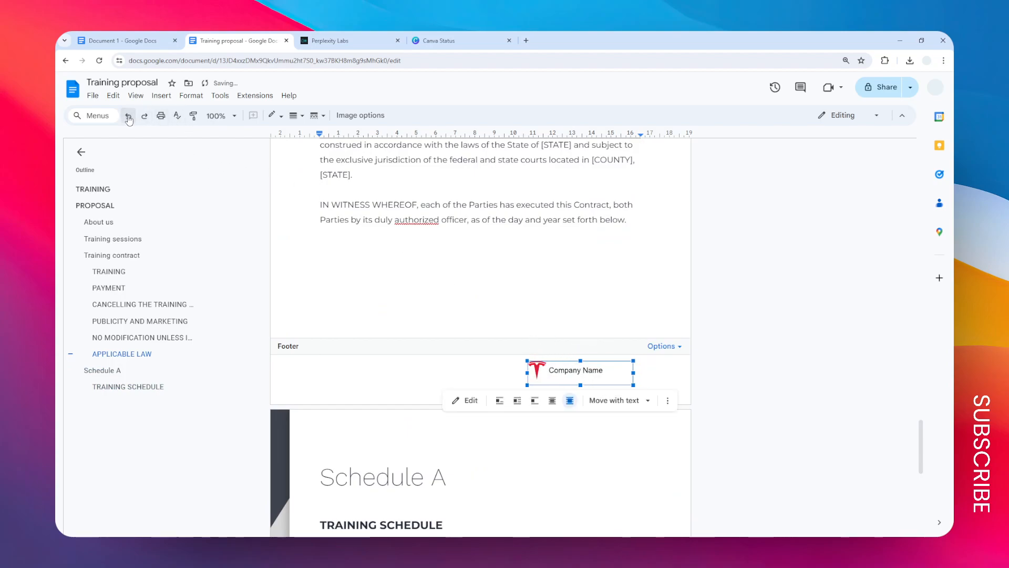
{"action": "left_click", "coordinate": [128, 118]}
{"action": "left_click", "coordinate": [127, 117]}
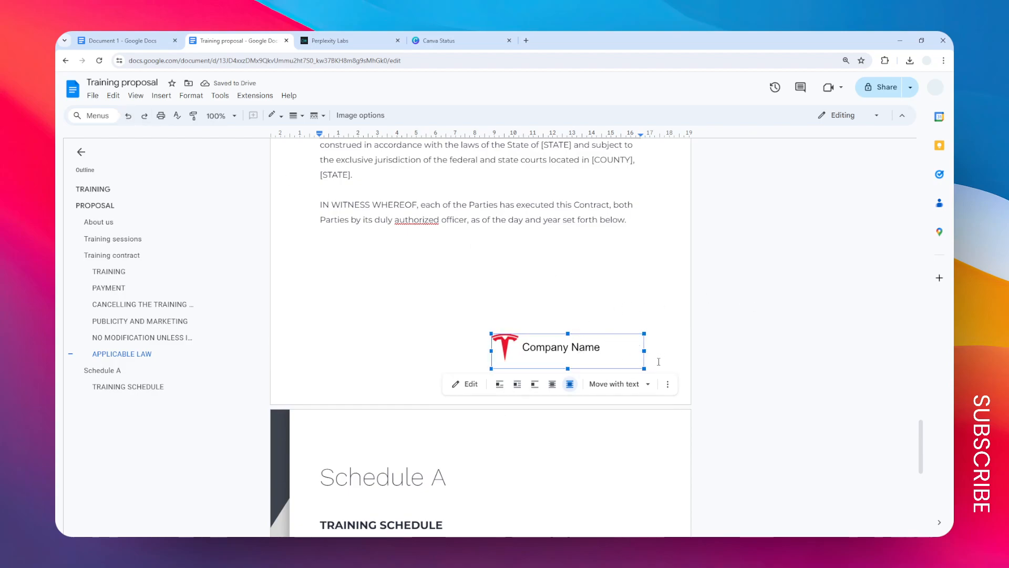
Step: Move the logo drawing into the right end of the page footer, shrink it further and check the last page
{"action": "mouse_move", "coordinate": [563, 343]}
{"action": "left_mouse_down"}
{"action": "mouse_move", "coordinate": [664, 349]}
{"action": "mouse_move", "coordinate": [672, 361]}
{"action": "left_mouse_up"}
{"action": "mouse_move", "coordinate": [579, 343]}
{"action": "left_mouse_down"}
{"action": "mouse_move", "coordinate": [709, 357]}
{"action": "mouse_move", "coordinate": [666, 379]}
{"action": "mouse_move", "coordinate": [657, 362]}
{"action": "left_mouse_up"}
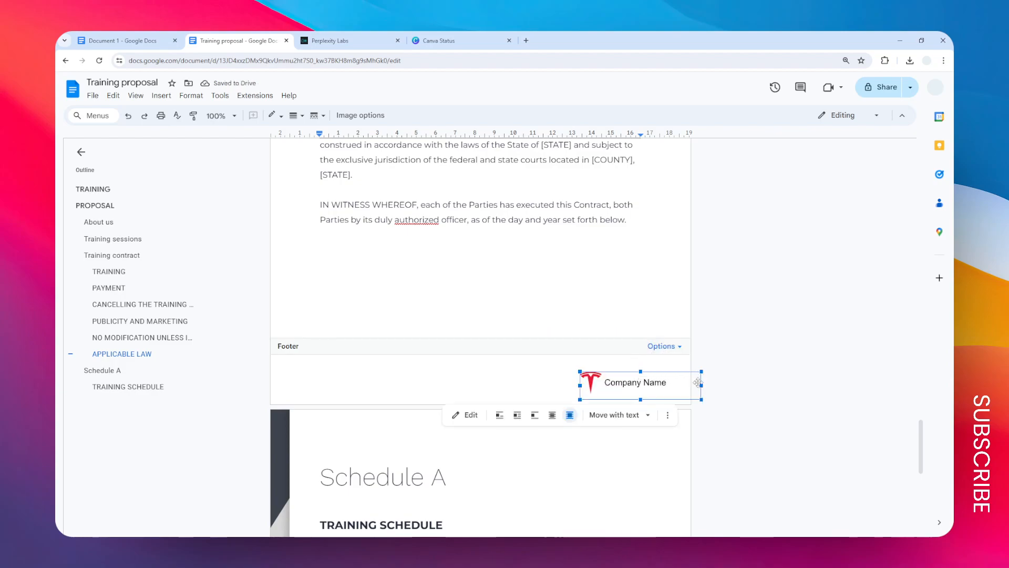
{"action": "scroll", "coordinate": [655, 323], "scroll_direction": "down", "scroll_amount": 8}
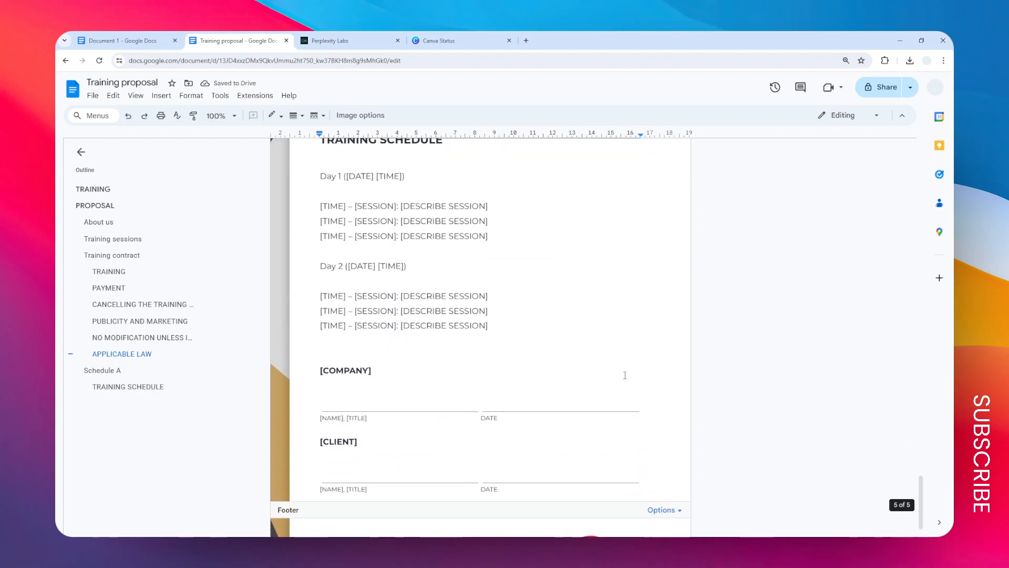
Step: Check the logo on the neighbouring pages and undo its move into the footer, back to the page body
{"action": "scroll", "coordinate": [647, 381], "scroll_direction": "up", "scroll_amount": 9}
{"action": "scroll", "coordinate": [667, 387], "scroll_direction": "up", "scroll_amount": 6}
{"action": "scroll", "coordinate": [652, 388], "scroll_direction": "down", "scroll_amount": 6}
{"action": "scroll", "coordinate": [646, 389], "scroll_direction": "down", "scroll_amount": 5}
{"action": "scroll", "coordinate": [645, 368], "scroll_direction": "up", "scroll_amount": 4}
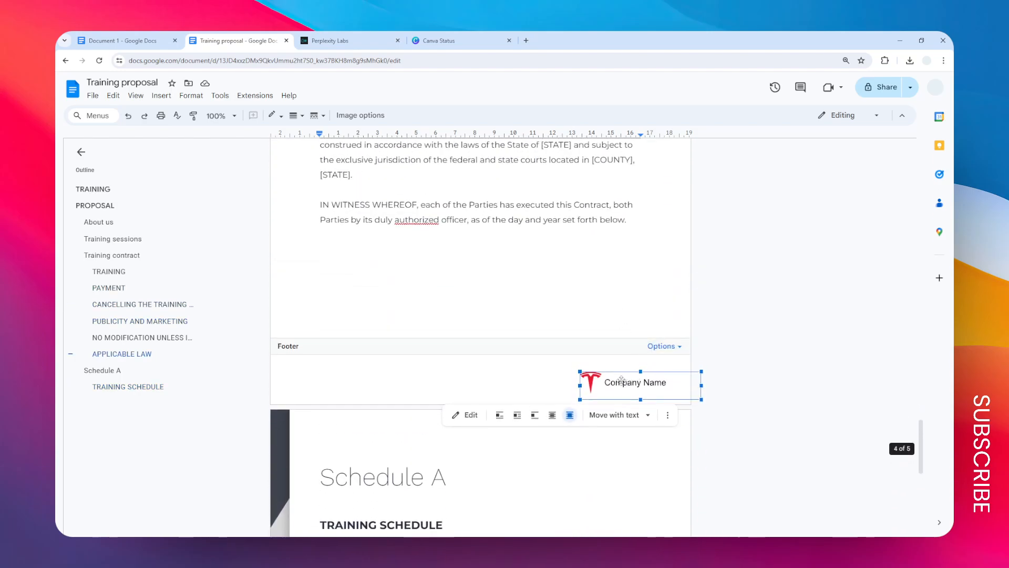
{"action": "key", "text": "ctrl+z"}
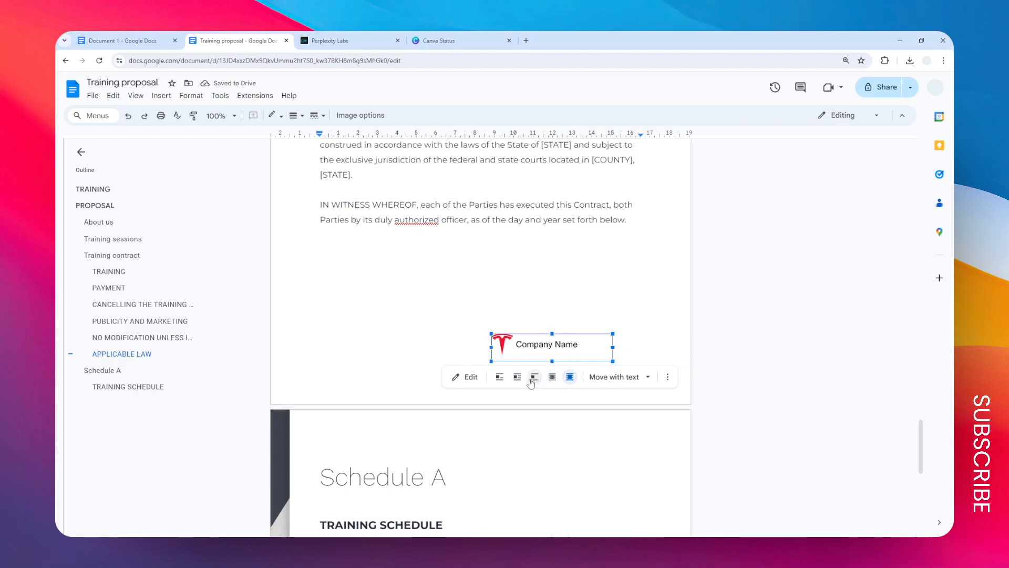
Step: Set the logo drawing to wrap text and move it into the bottom-right corner of page 4, above Schedule A
{"action": "left_click", "coordinate": [517, 377]}
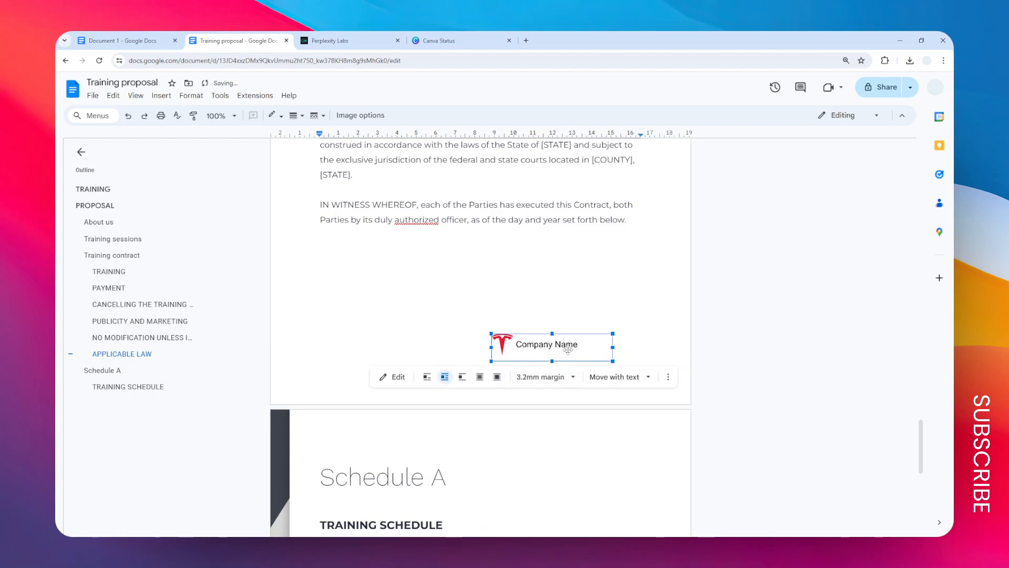
{"action": "left_click_drag", "start_coordinate": [578, 344], "coordinate": [650, 372]}
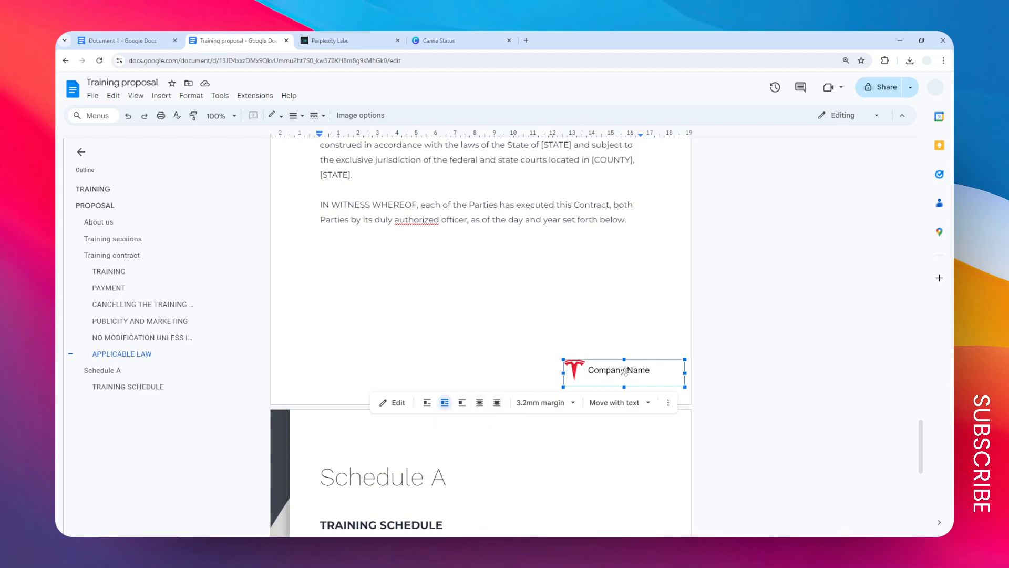
{"action": "mouse_move", "coordinate": [630, 368]}
{"action": "left_mouse_down"}
{"action": "mouse_move", "coordinate": [637, 389]}
{"action": "mouse_move", "coordinate": [633, 371]}
{"action": "left_mouse_up"}
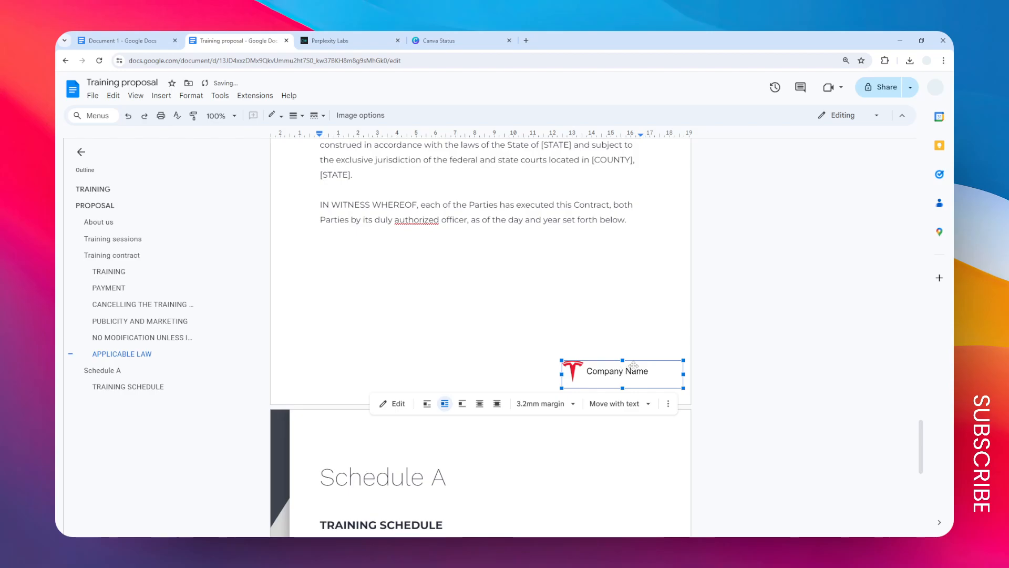
{"action": "left_click", "coordinate": [660, 301]}
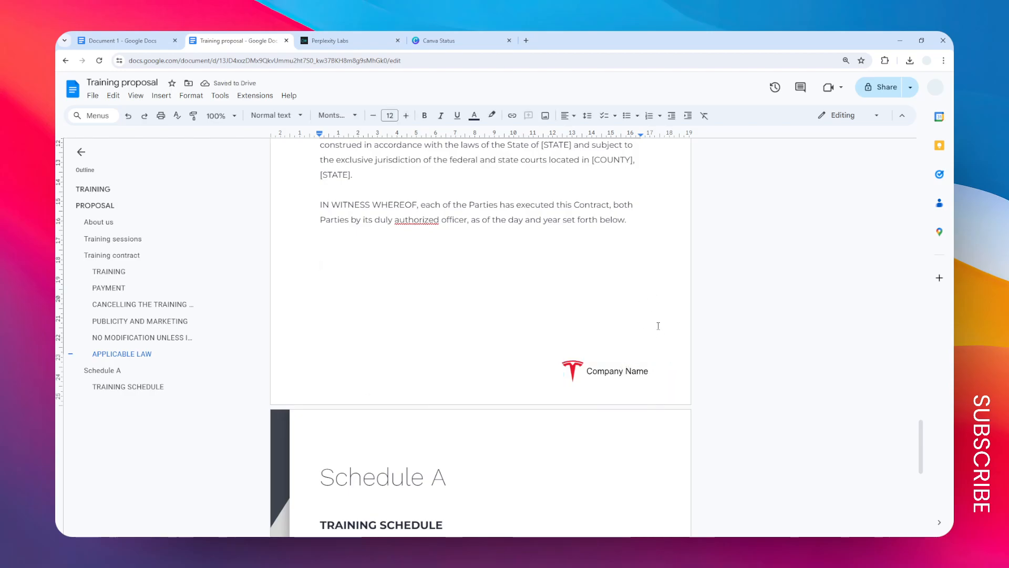
{"action": "left_click", "coordinate": [592, 367]}
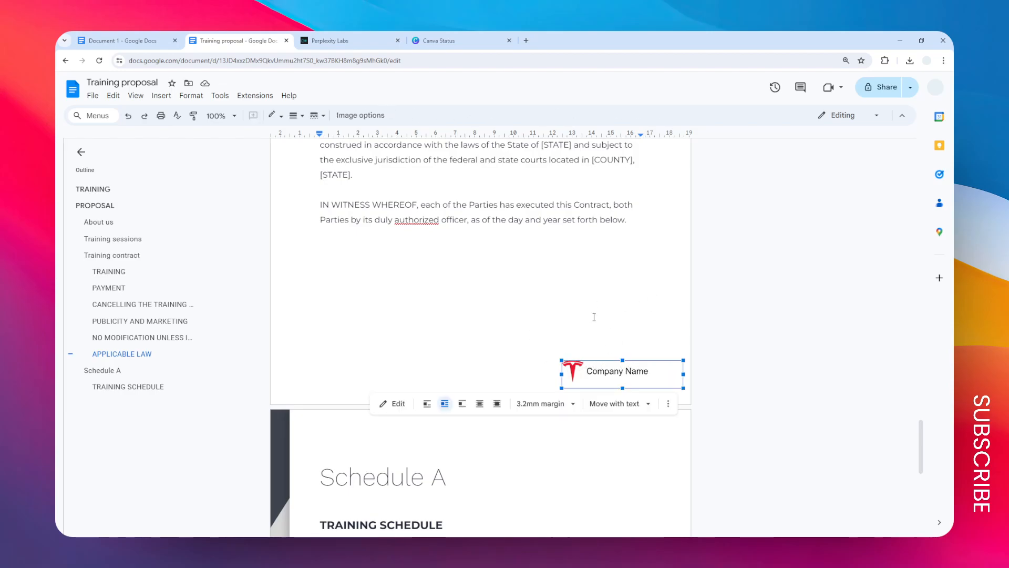
{"action": "left_click", "coordinate": [596, 316]}
Step: Look through the pages before and after page 4 to check where the logo drawing appears
{"action": "scroll", "coordinate": [615, 317], "scroll_direction": "down", "scroll_amount": 1}
{"action": "scroll", "coordinate": [621, 314], "scroll_direction": "up", "scroll_amount": 2}
{"action": "scroll", "coordinate": [622, 313], "scroll_direction": "up", "scroll_amount": 1}
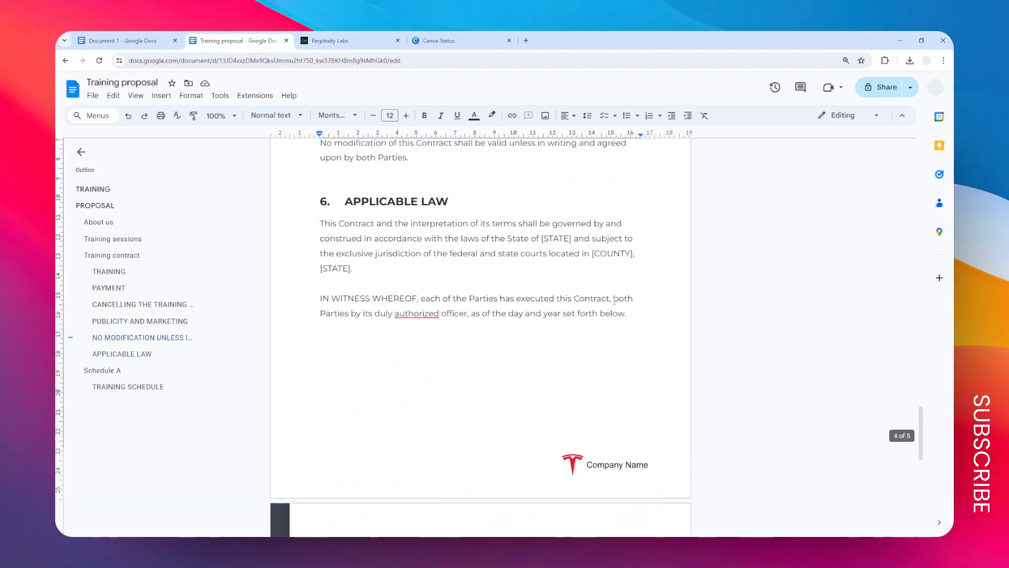
{"action": "scroll", "coordinate": [622, 316], "scroll_direction": "down", "scroll_amount": 9}
{"action": "scroll", "coordinate": [630, 331], "scroll_direction": "up", "scroll_amount": 15}
{"action": "scroll", "coordinate": [644, 352], "scroll_direction": "down", "scroll_amount": 3}
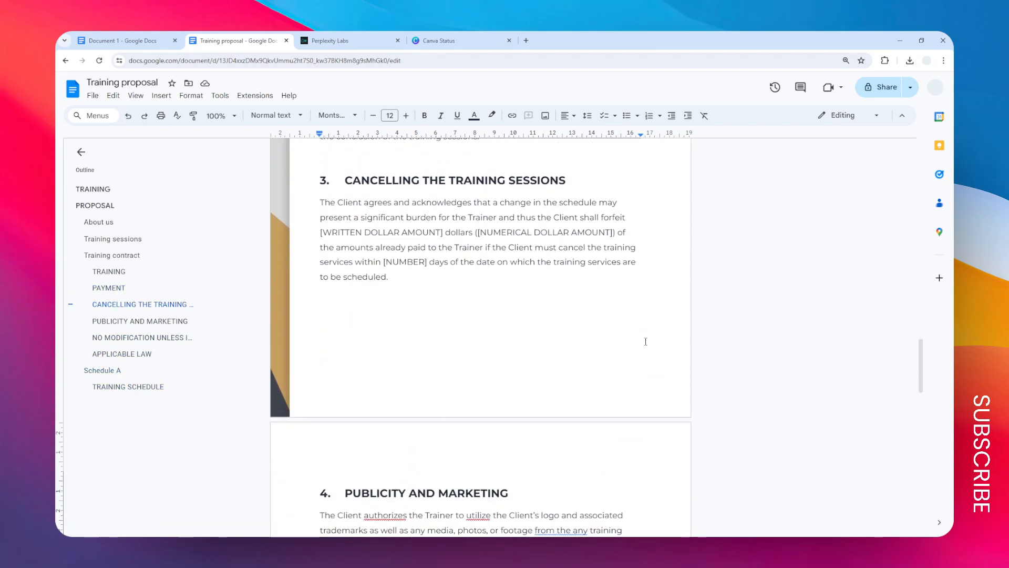
{"action": "scroll", "coordinate": [634, 357], "scroll_direction": "down", "scroll_amount": 4}
{"action": "scroll", "coordinate": [647, 365], "scroll_direction": "down", "scroll_amount": 8}
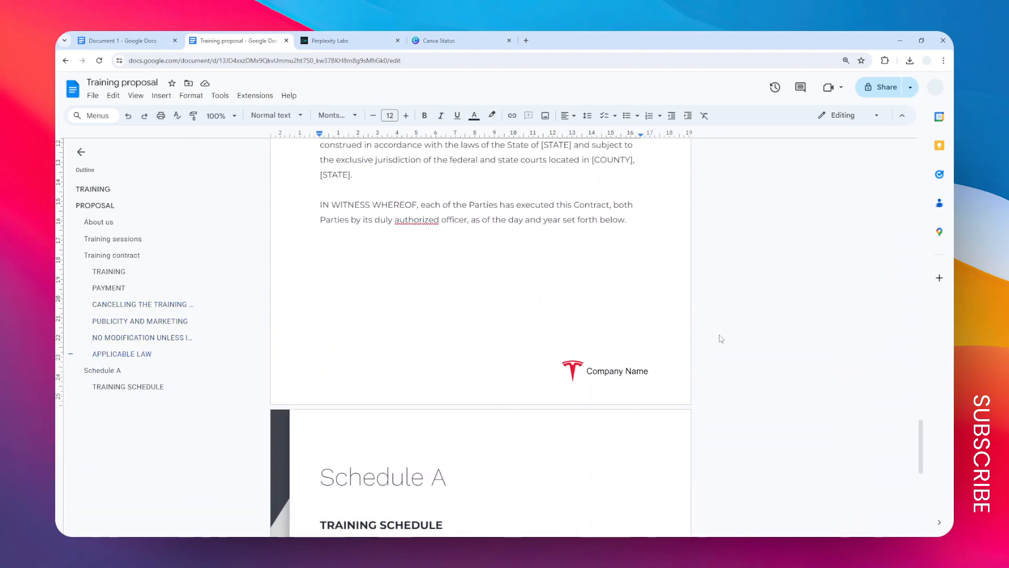
{"action": "scroll", "coordinate": [721, 338], "scroll_direction": "up", "scroll_amount": 1}
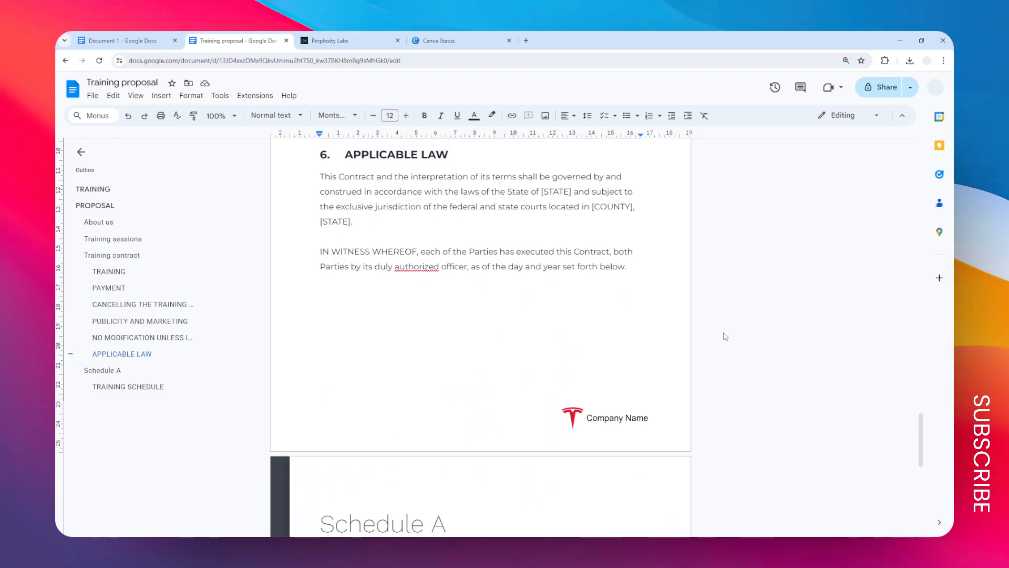